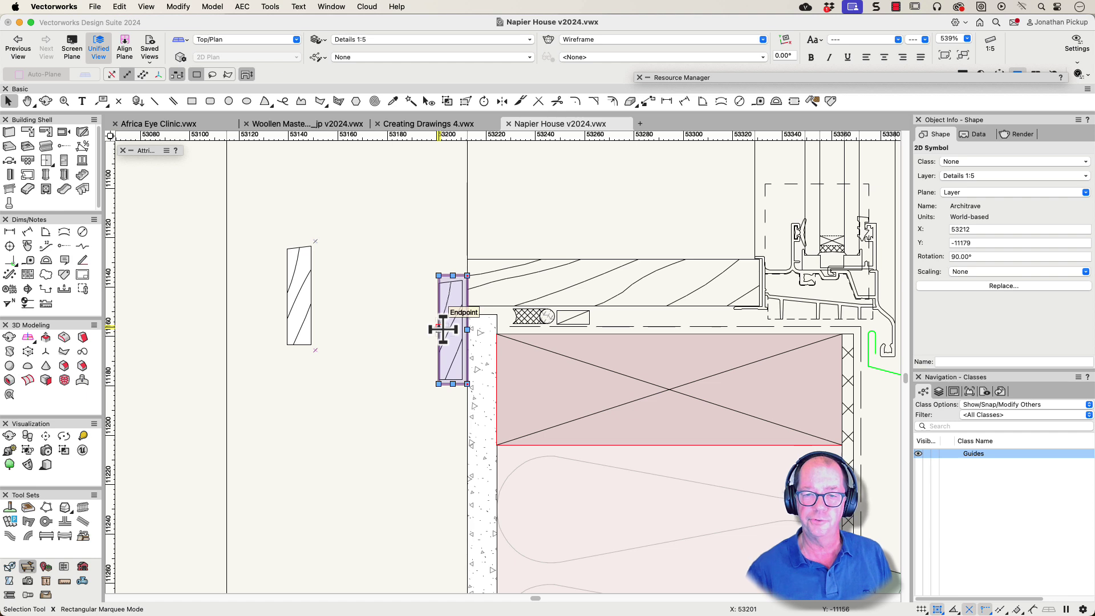
# - Delete the architrave symbol beside the sill timber and move the loose architrave group into its place, snapping its upper locus to the timber's inner edge
pyautogui.click(370, 254)
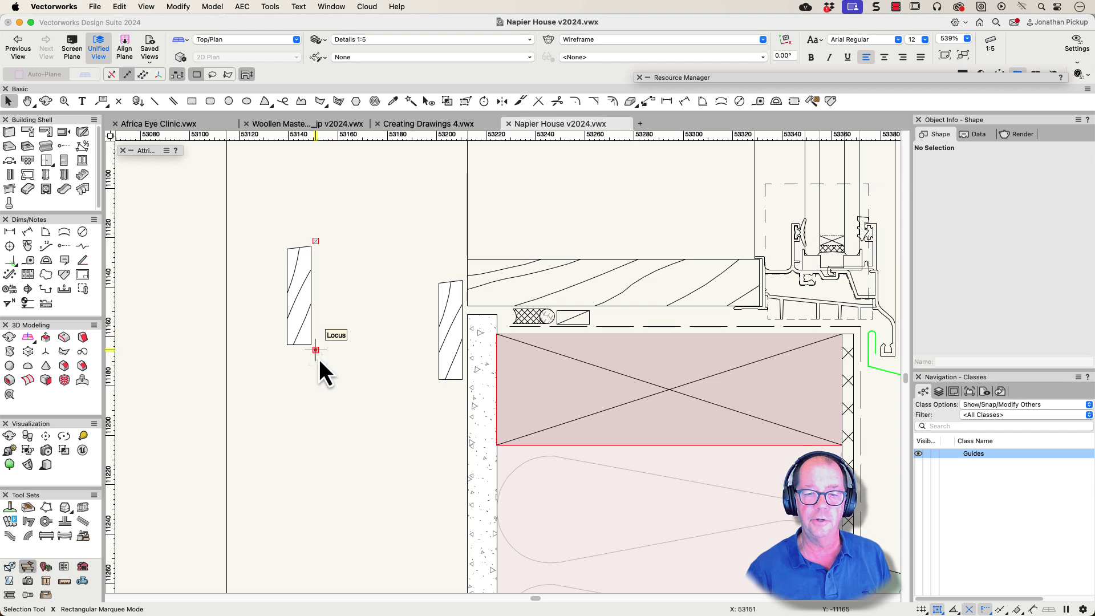
pyautogui.click(435, 331)
pyautogui.press('Delete')
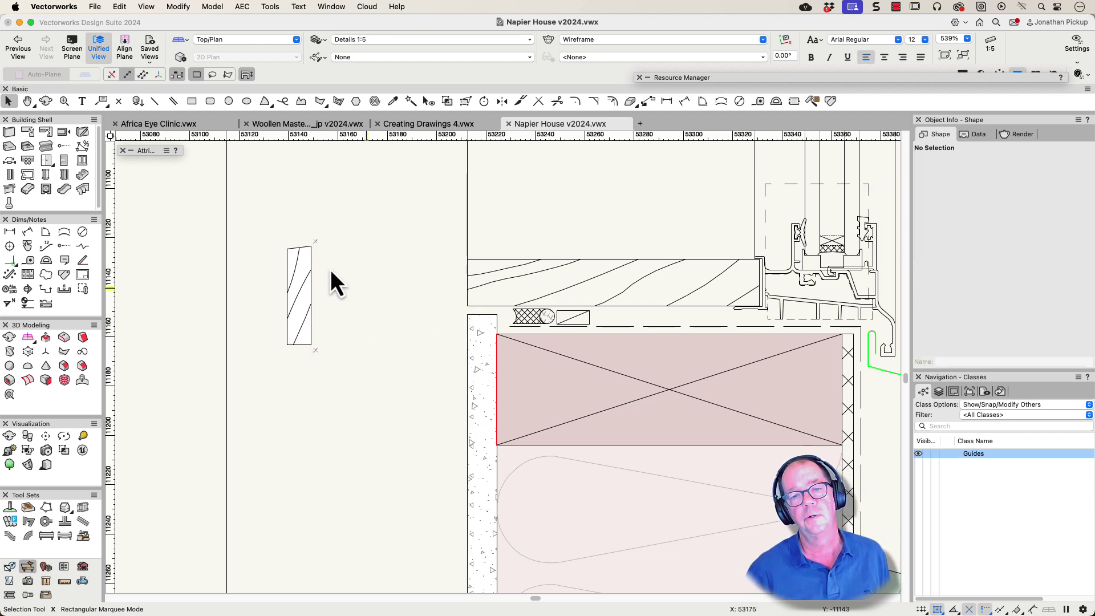
pyautogui.moveTo(316, 242); pyautogui.dragTo(467, 275)
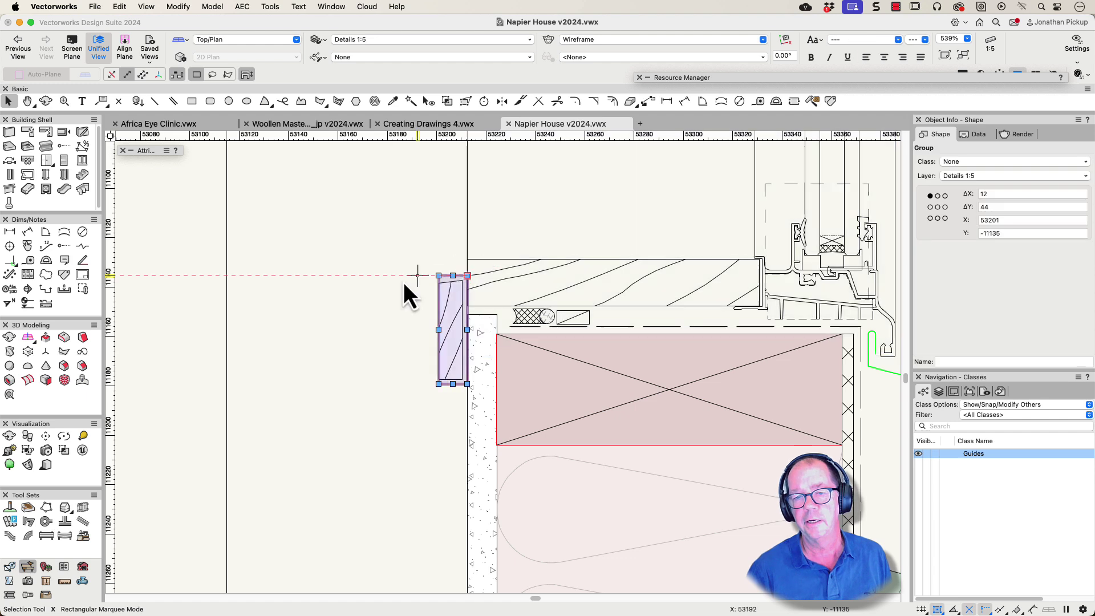
pyautogui.click(382, 282)
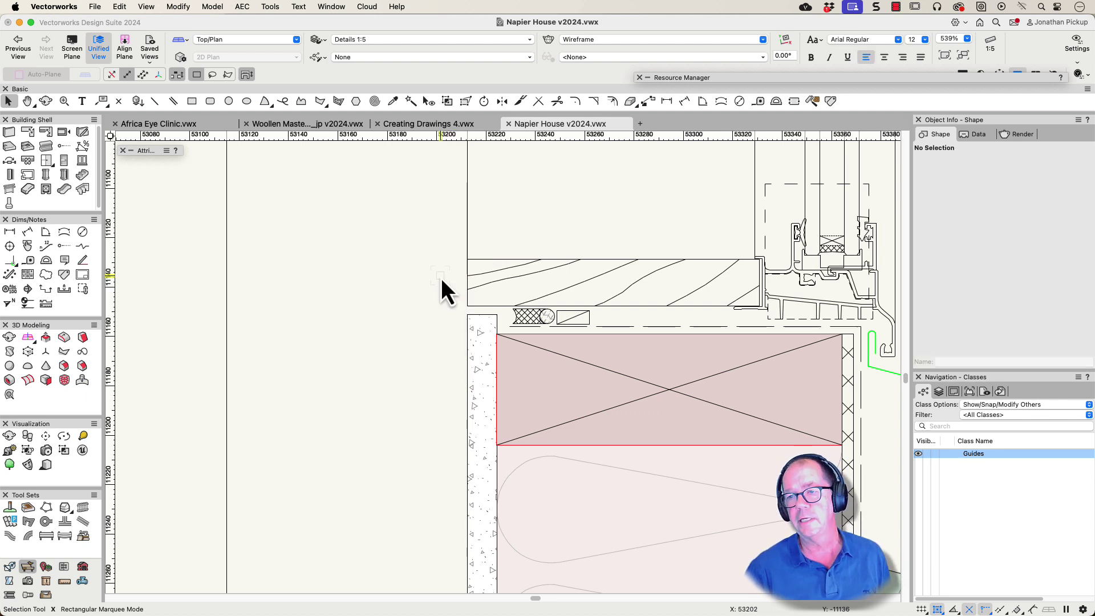
# - Insert the Architrave symbol from the 38 Timber folder at the midpoint of the sill timber's inner edge, rotated 90°
pyautogui.click(810, 81)
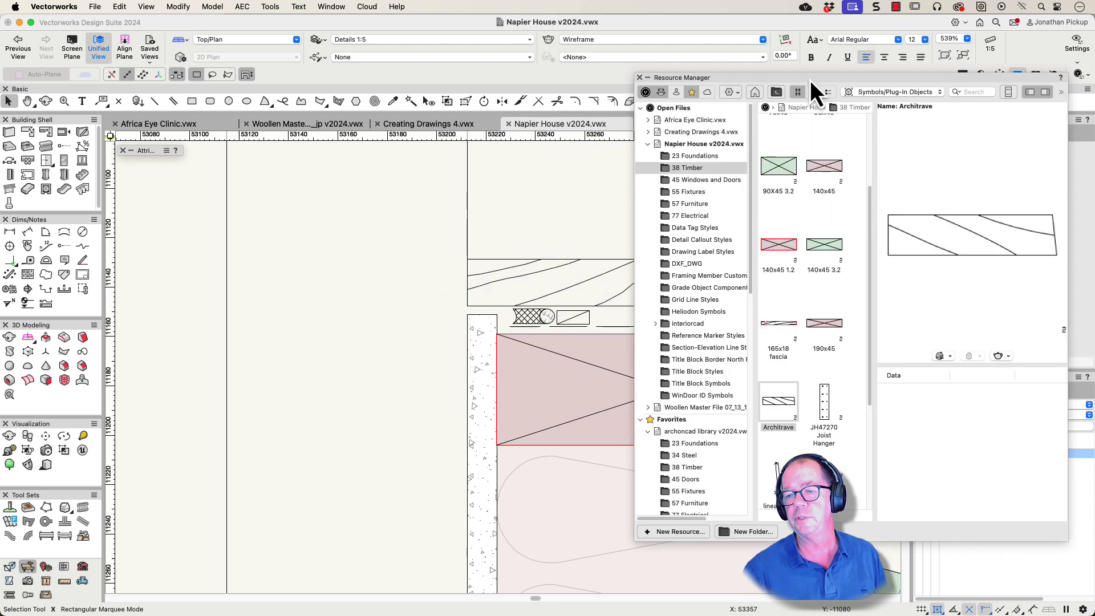
pyautogui.doubleClick(778, 412)
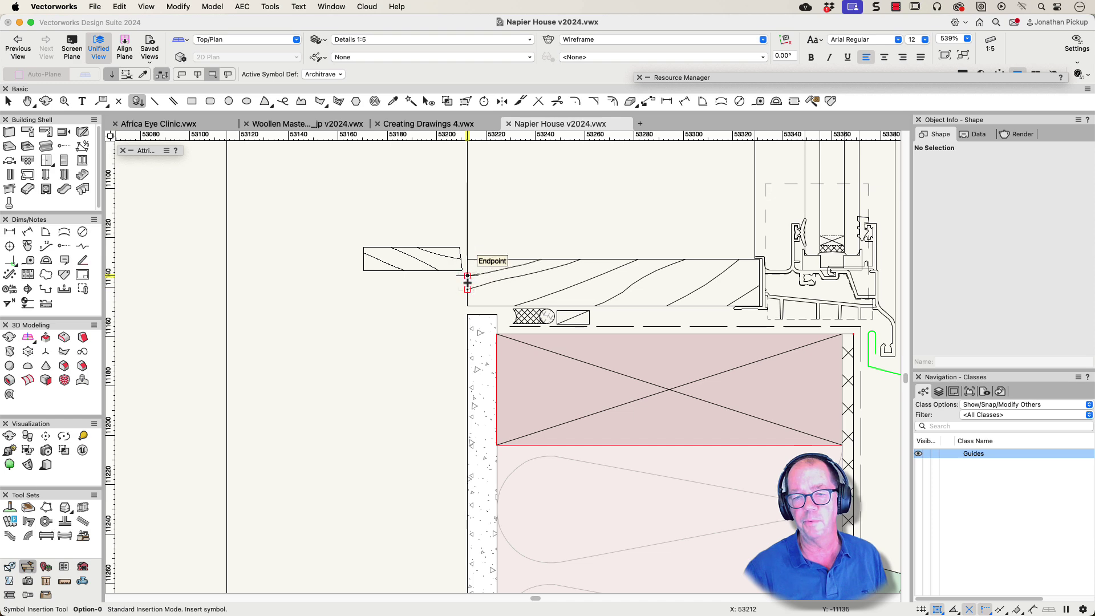
pyautogui.scroll(4, 468, 284)
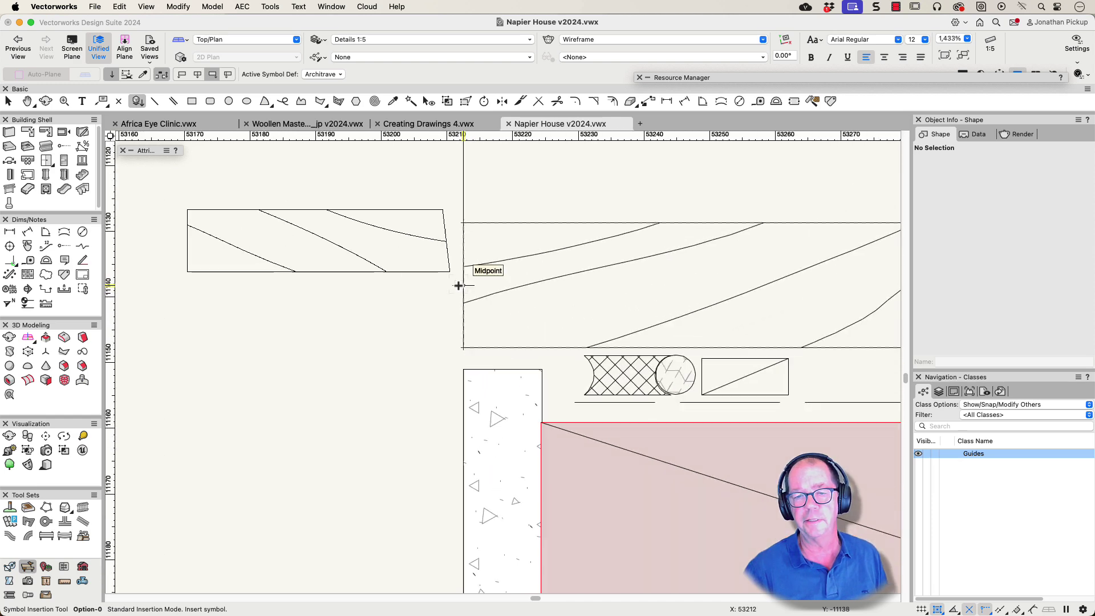
pyautogui.click(462, 284)
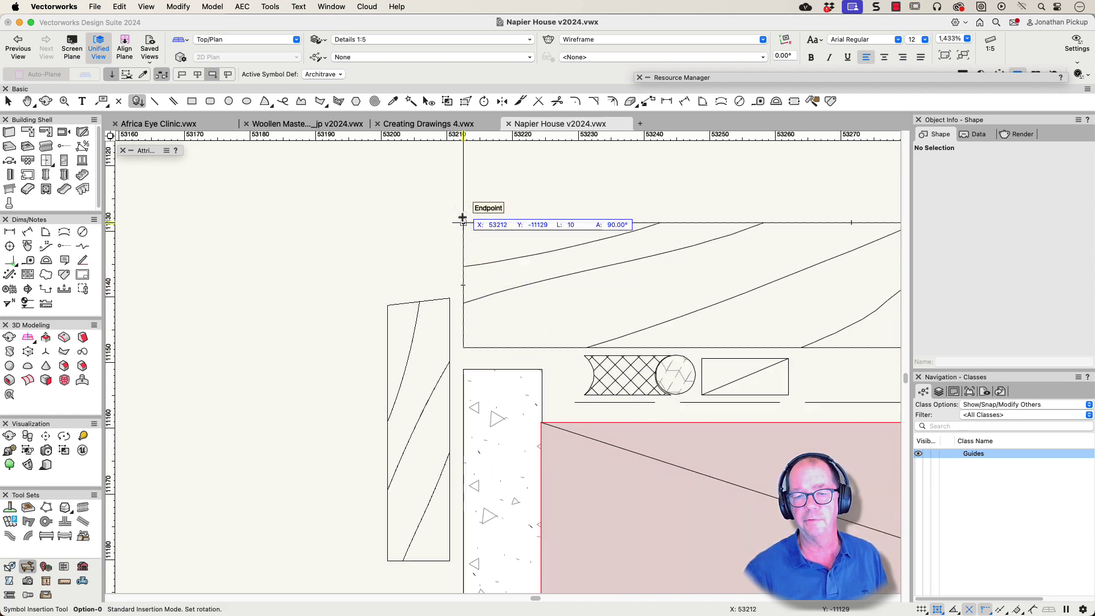
pyautogui.click(463, 217)
pyautogui.scroll(-4, 463, 218)
pyautogui.moveTo(479, 246); pyautogui.dragTo(384, 234, button='middle')
pyautogui.press('x')
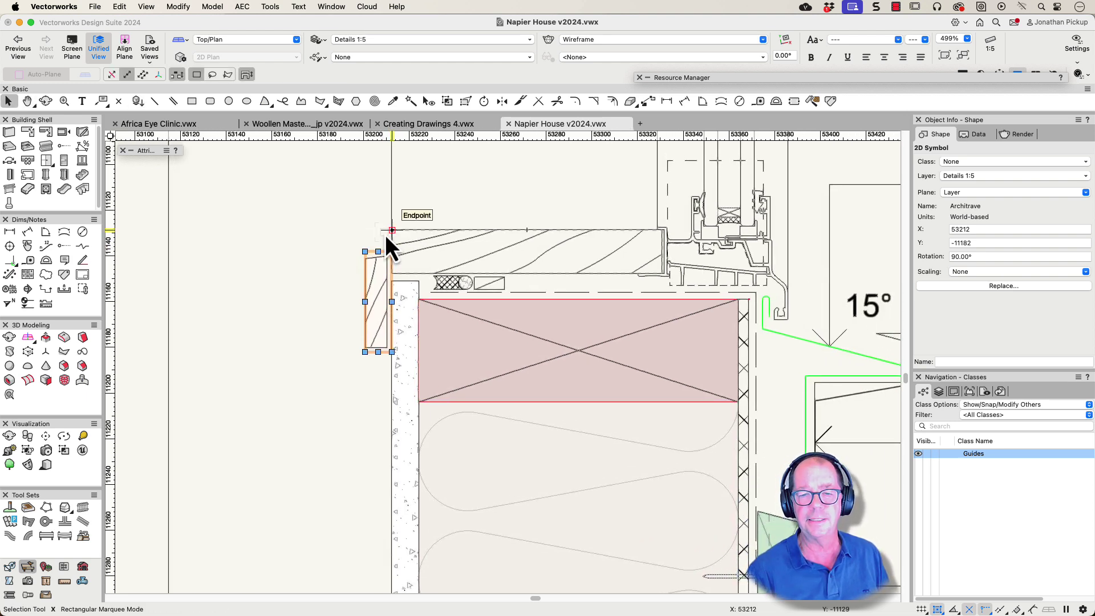
pyautogui.click(323, 244)
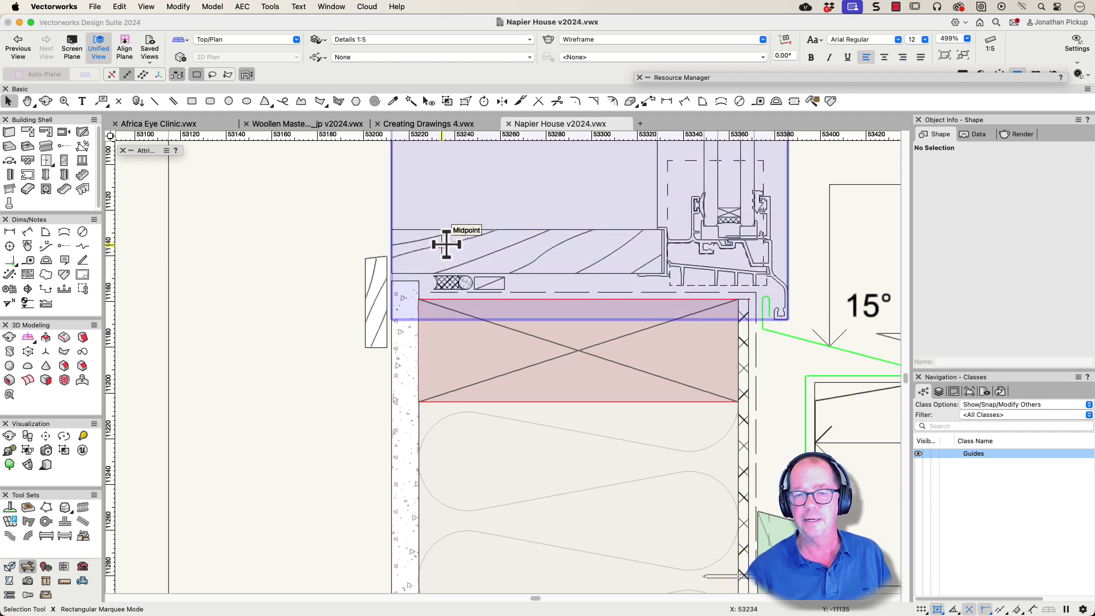
# - Edit the architrave symbol's 2D component and turn off Master Snap Point for its upper locus
pyautogui.click(375, 267)
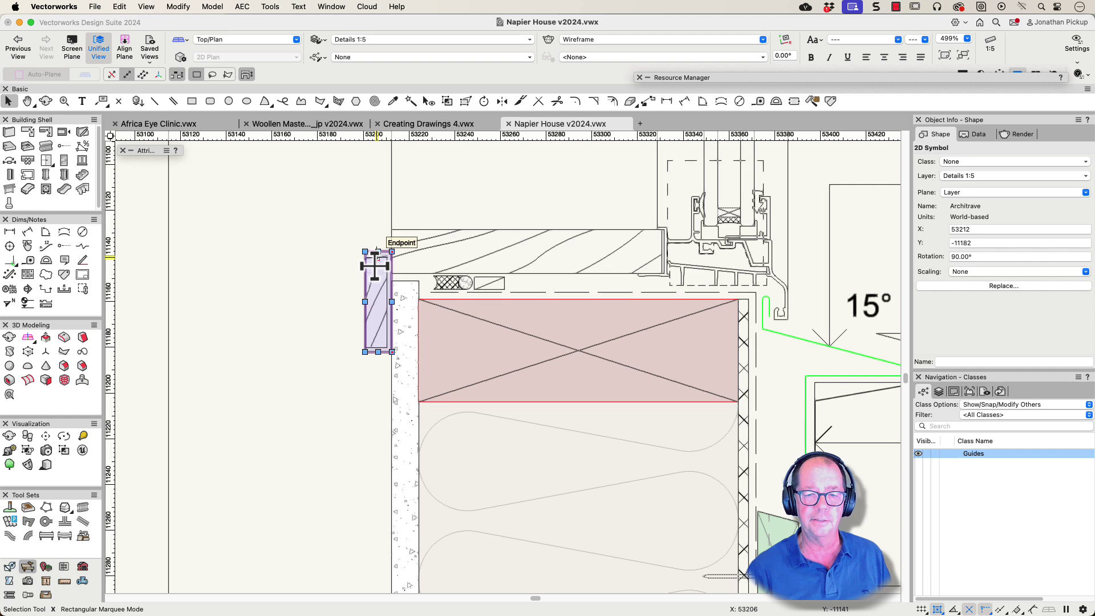
pyautogui.rightClick(375, 266)
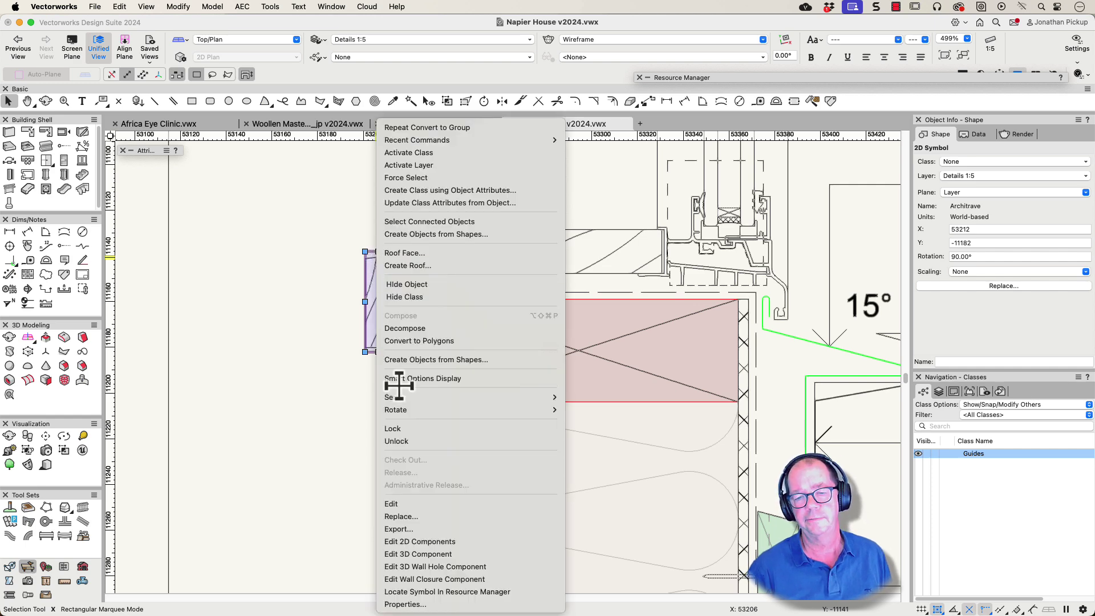
pyautogui.click(413, 541)
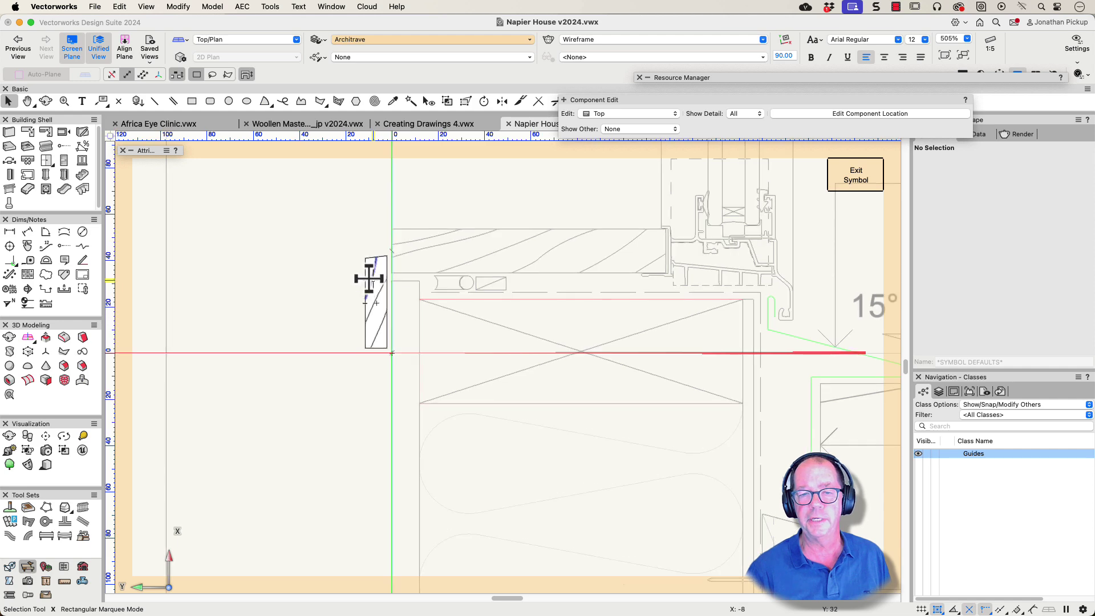
pyautogui.scroll(5, 371, 268)
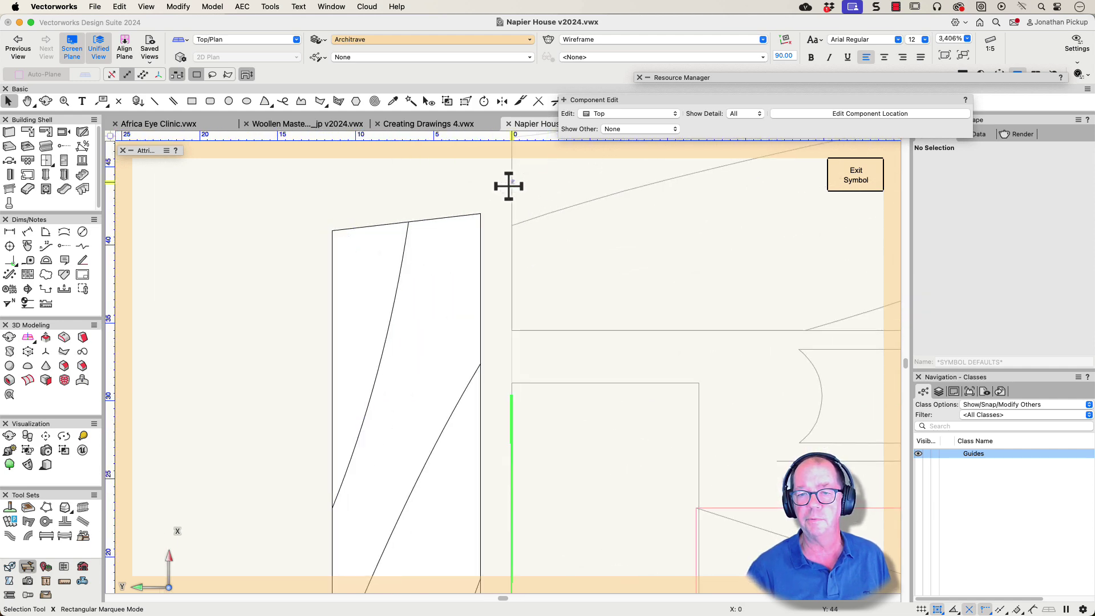
pyautogui.click(511, 183)
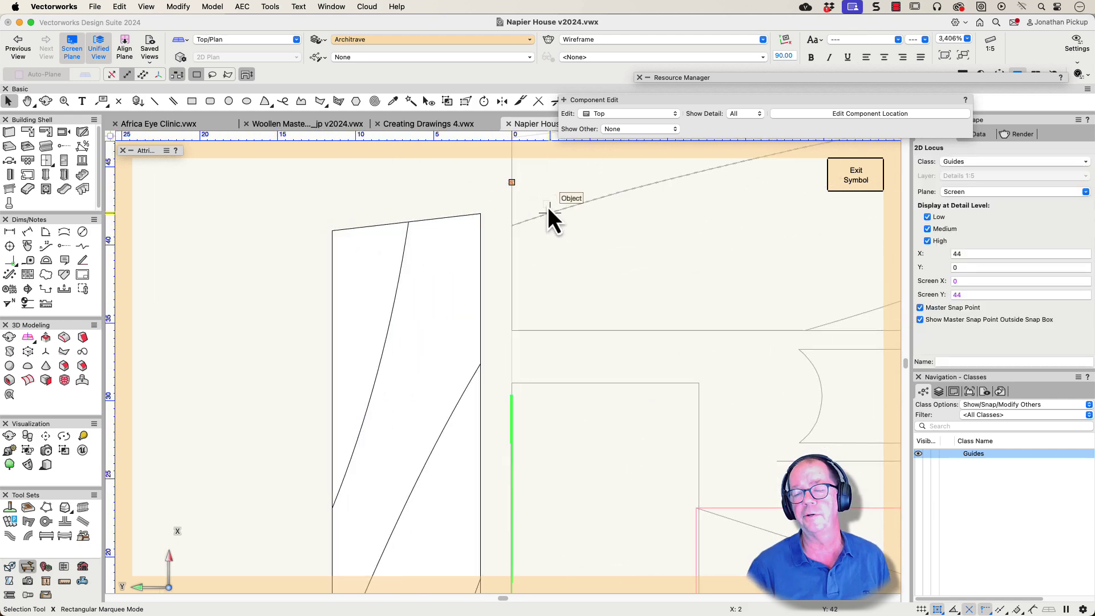
pyautogui.click(920, 309)
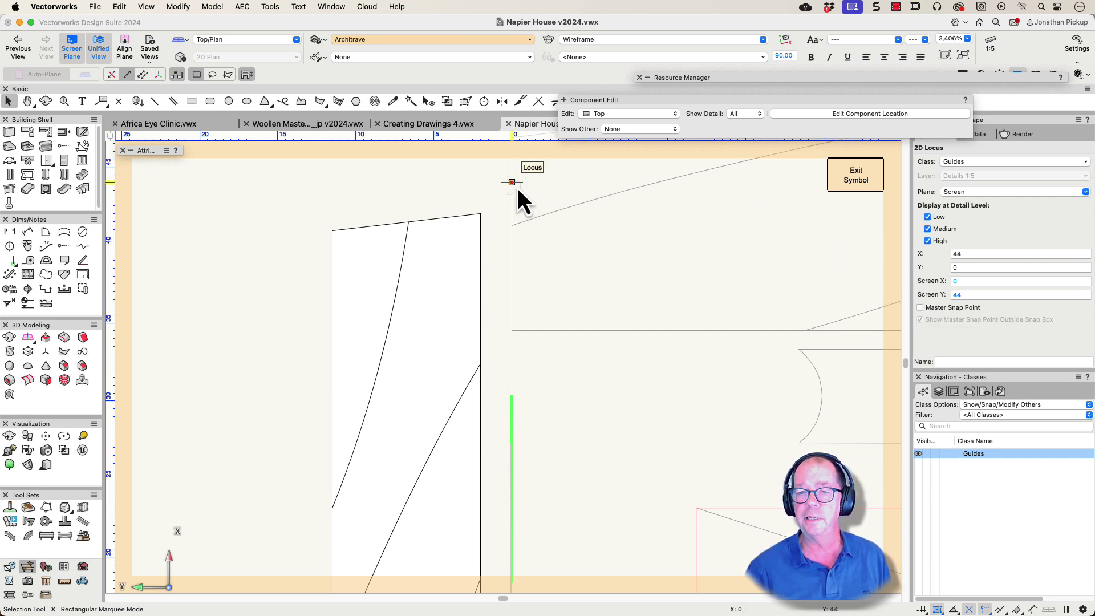
pyautogui.click(846, 189)
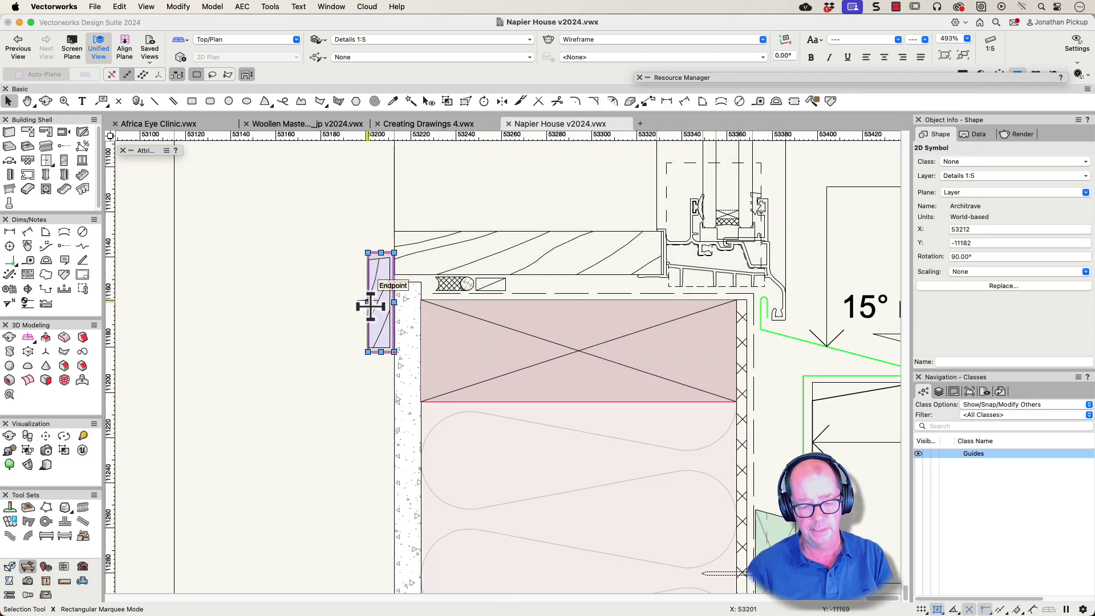
# - Delete the placed architrave and insert a fresh Architrave symbol at the midpoint of the sill timber's inner edge, rotated 90°
pyautogui.press('Delete')
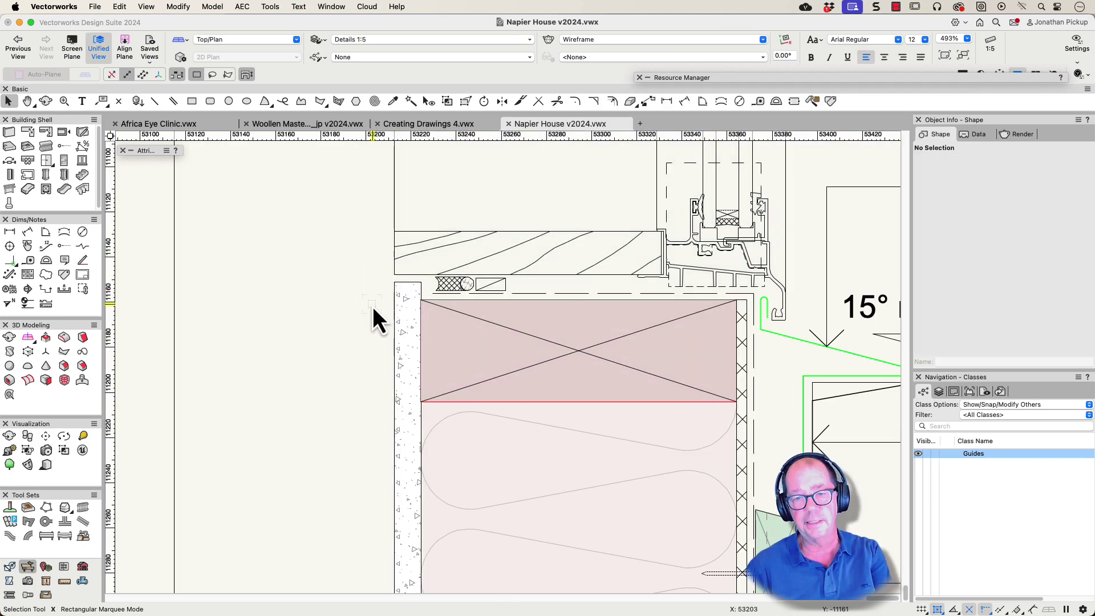
pyautogui.click(744, 78)
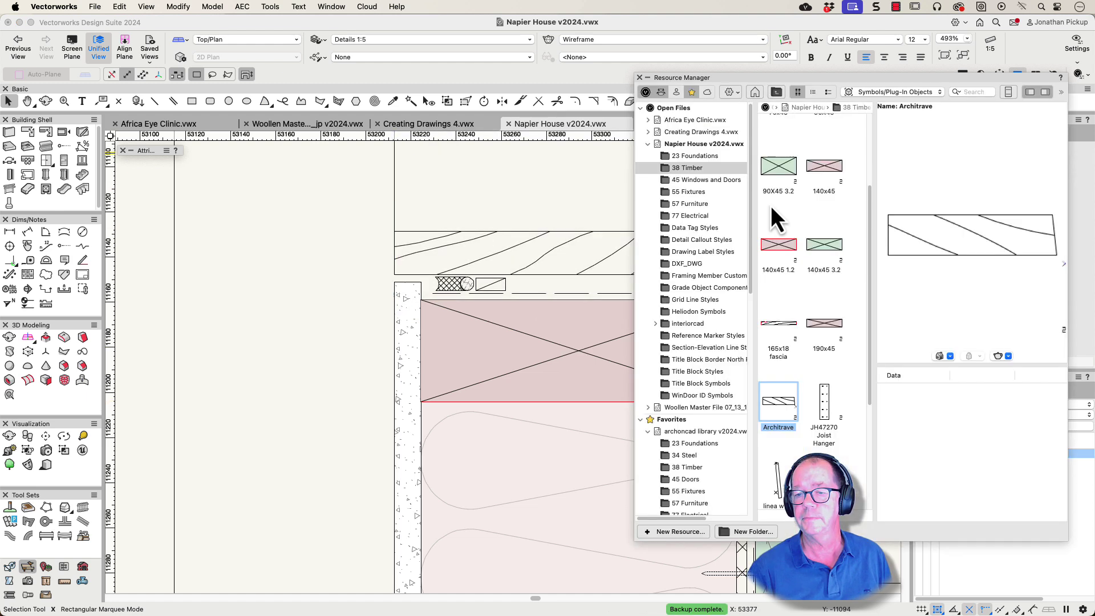
pyautogui.doubleClick(783, 405)
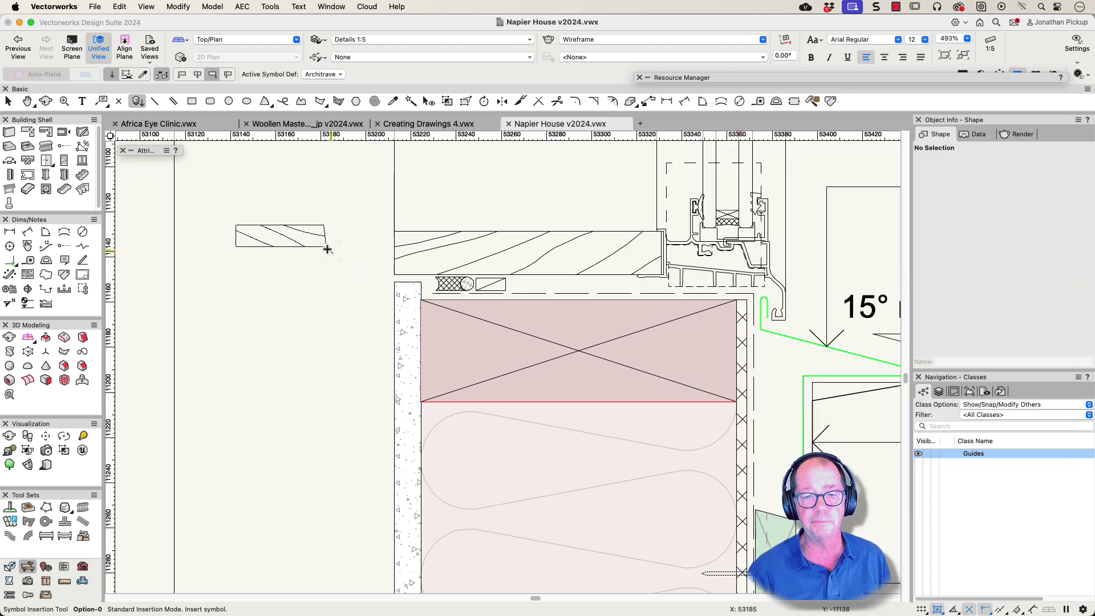
pyautogui.click(390, 256)
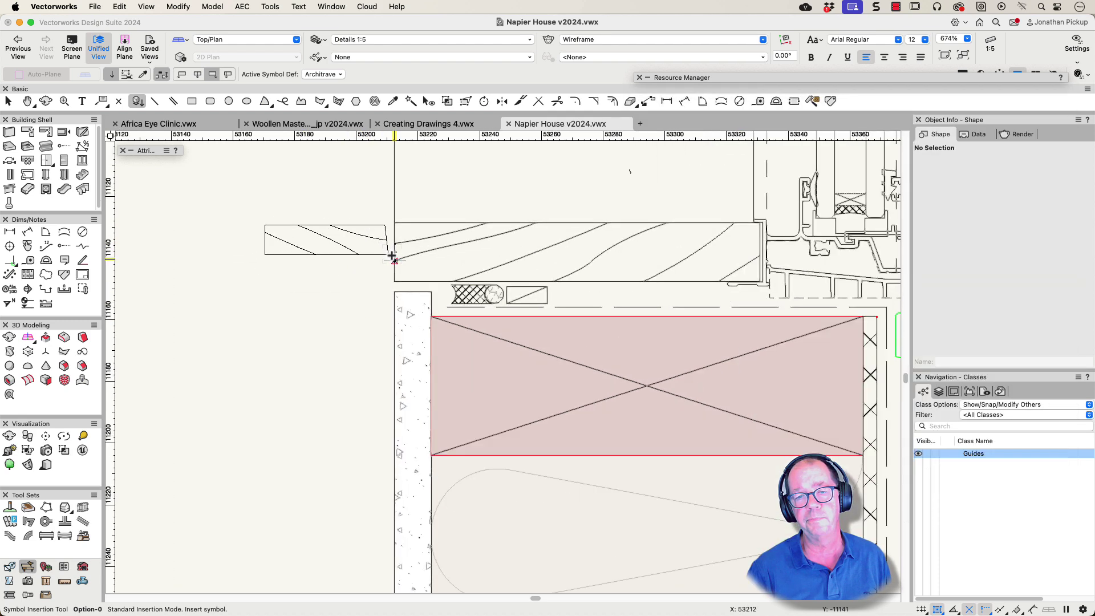
pyautogui.scroll(5, 391, 255)
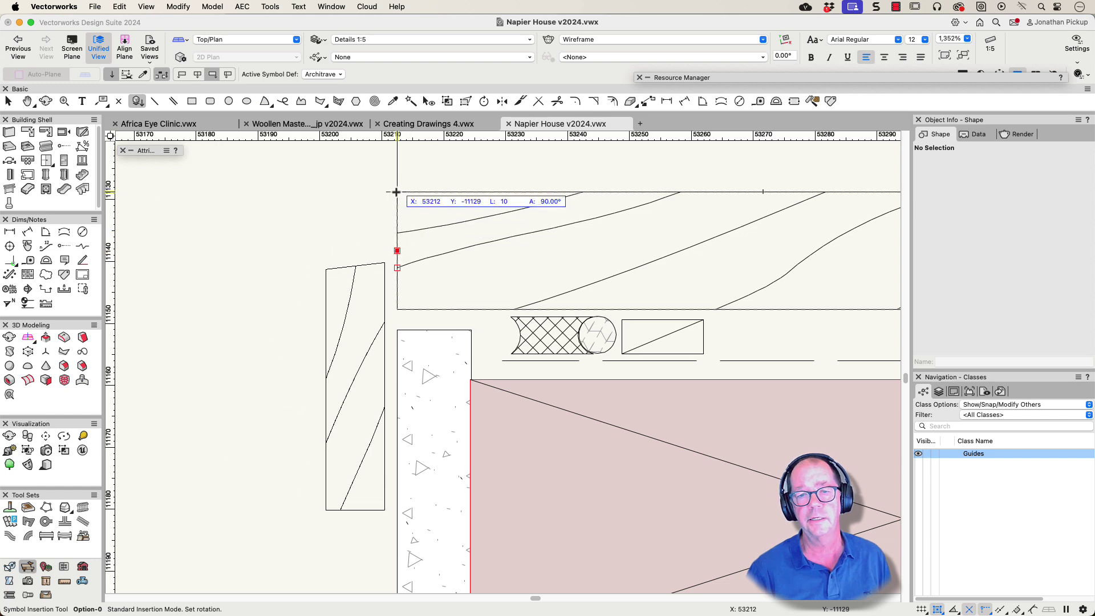
pyautogui.click(397, 192)
pyautogui.press('x')
pyautogui.scroll(-1, 268, 251)
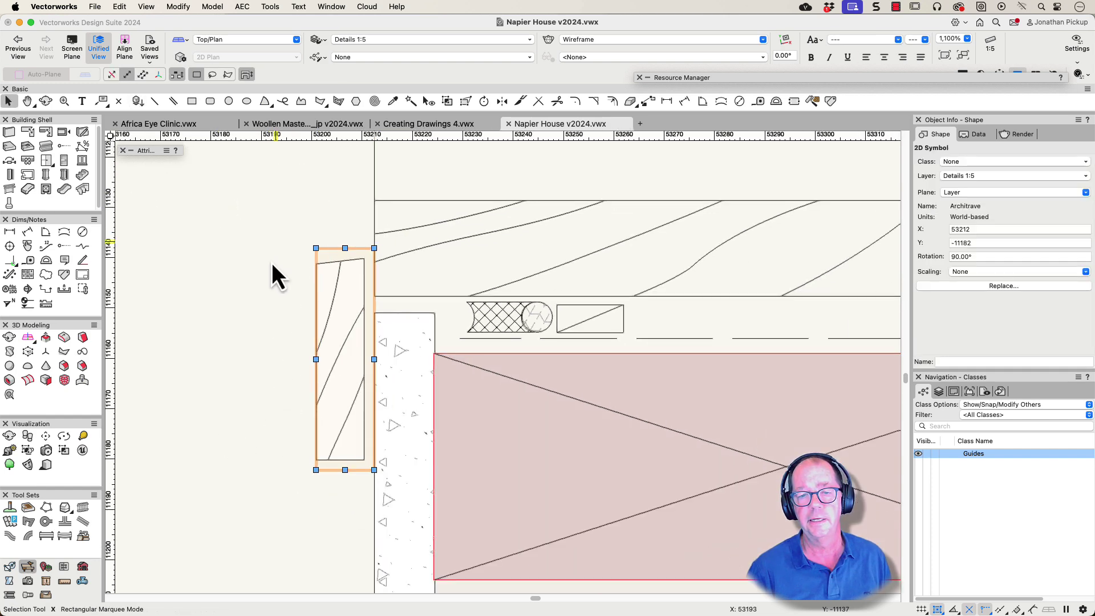
# - Move the architrave about 22 mm away from the wall lining into clear space
pyautogui.click(251, 287)
pyautogui.press('h')
pyautogui.moveTo(256, 276); pyautogui.dragTo(428, 300)
pyautogui.press('x')
pyautogui.click(557, 283)
pyautogui.click(509, 300)
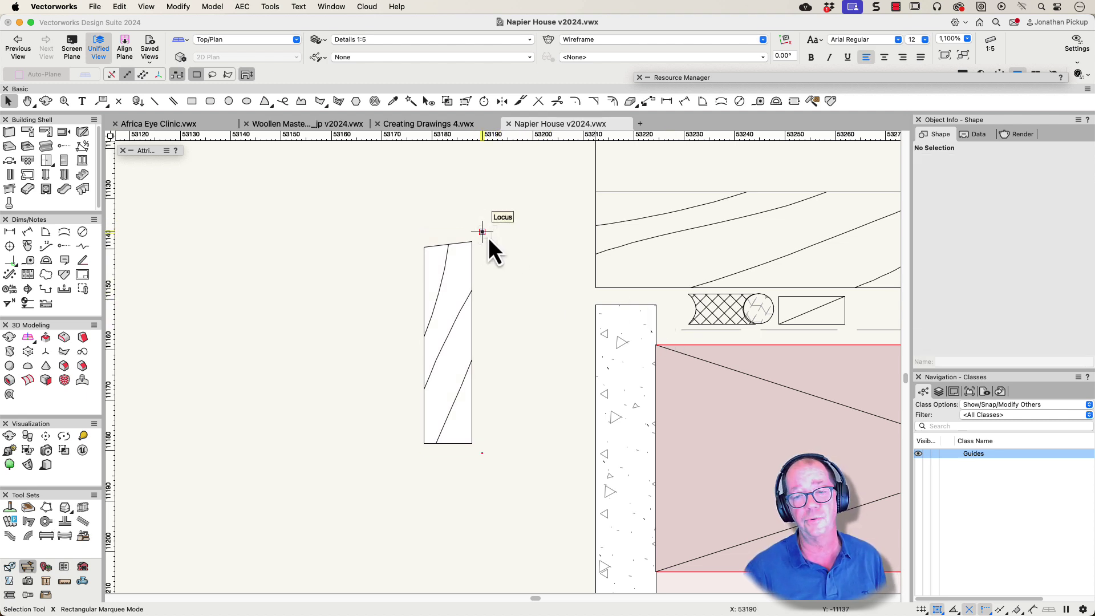
# - Turn off the visibility of the Guides class and turn it back on
pyautogui.click(926, 454)
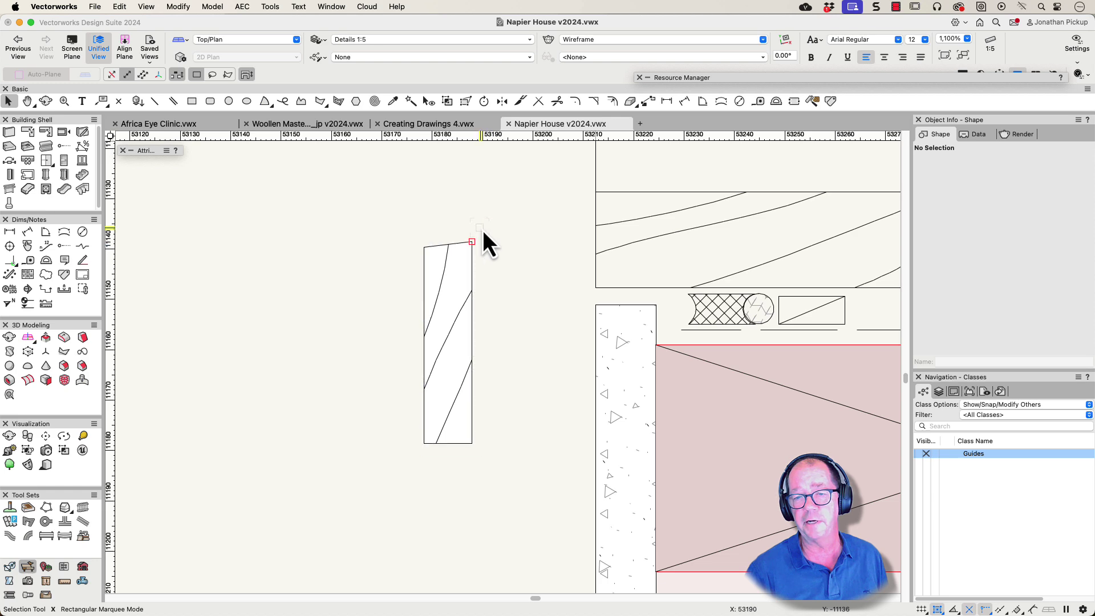
pyautogui.click(920, 455)
# - Edit the architrave symbol's 2D component, turn on Master Snap Point for both loci, and exit the symbol
pyautogui.rightClick(463, 303)
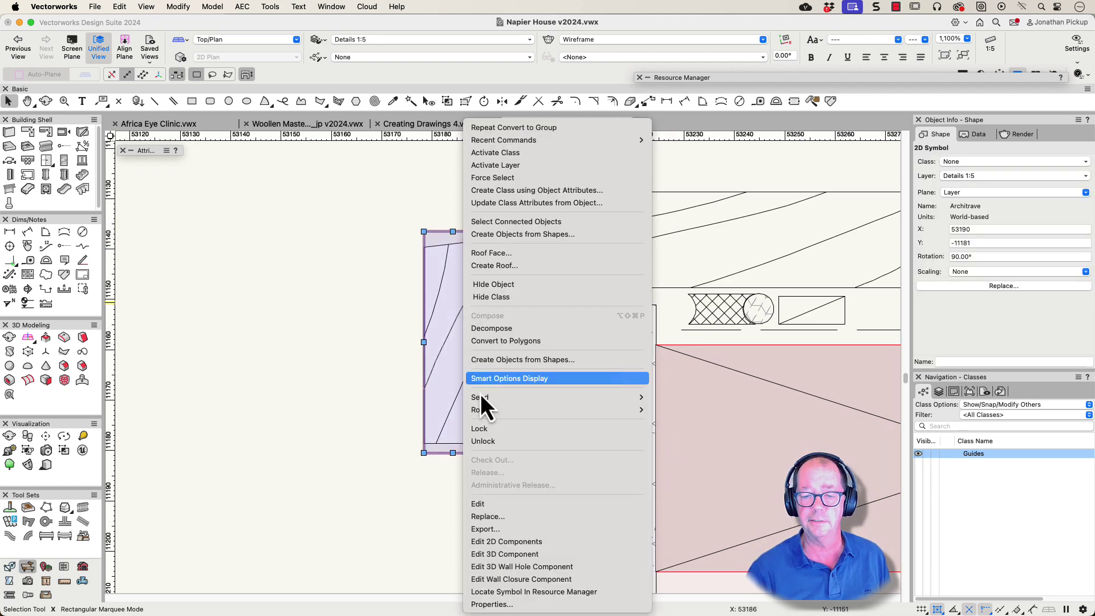
pyautogui.click(488, 541)
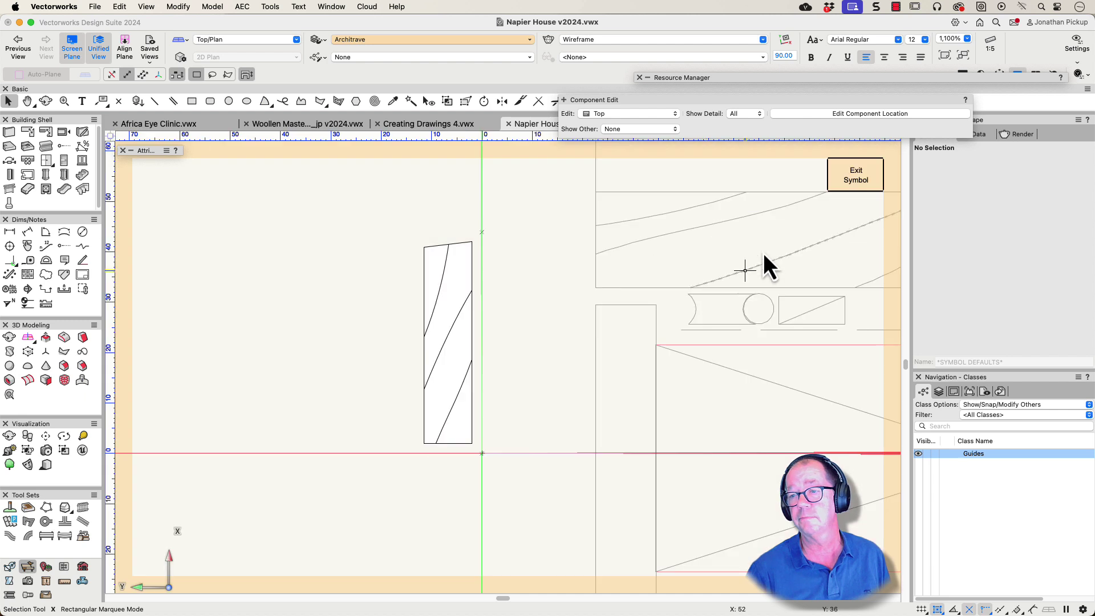
pyautogui.moveTo(511, 203); pyautogui.dragTo(467, 511)
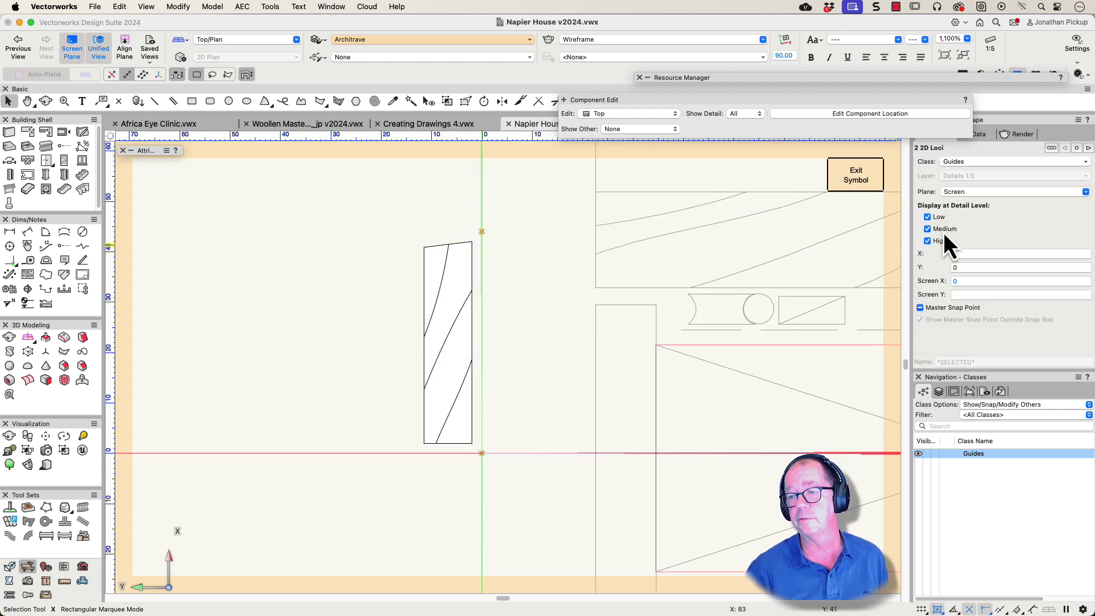
pyautogui.click(935, 311)
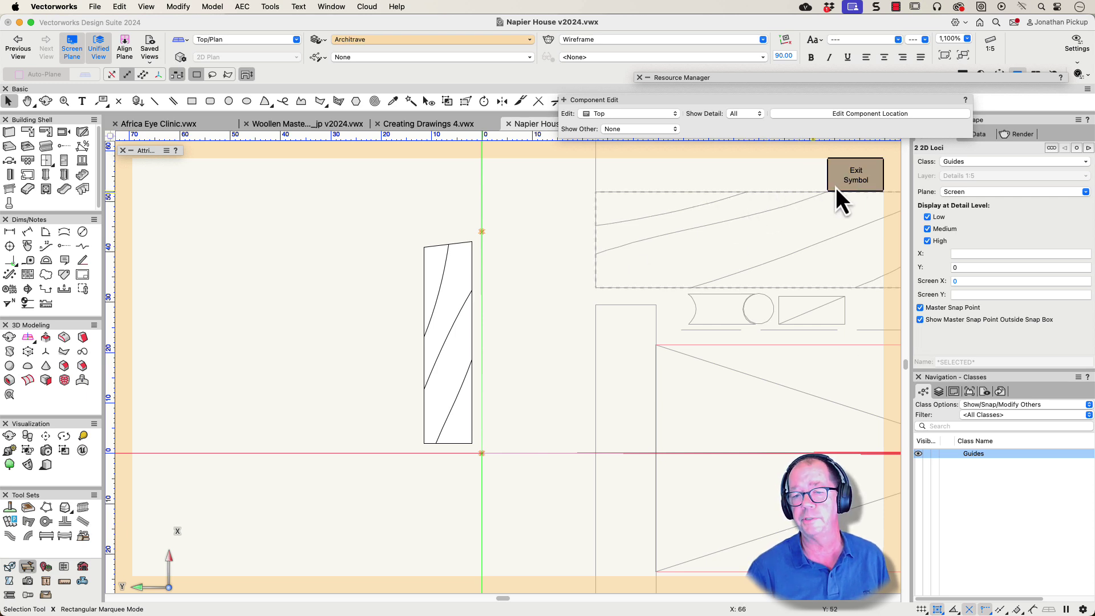
pyautogui.press('super+]')
pyautogui.click(537, 366)
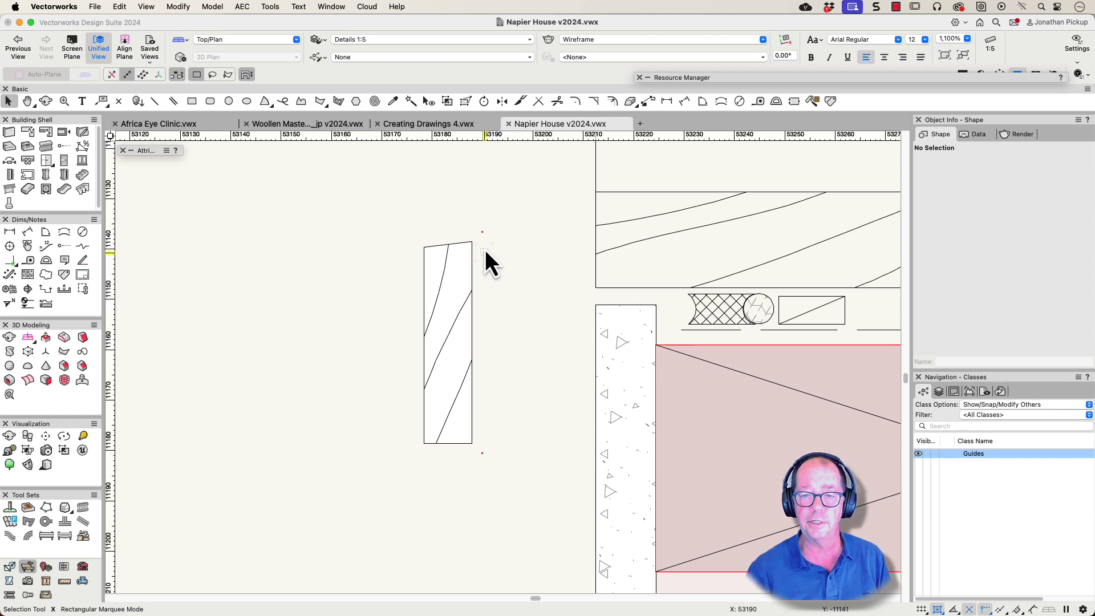
# - Move the architrave by its upper locus, snapping it to the midpoint of the sill timber's inner edge
pyautogui.moveTo(482, 232); pyautogui.dragTo(596, 241)
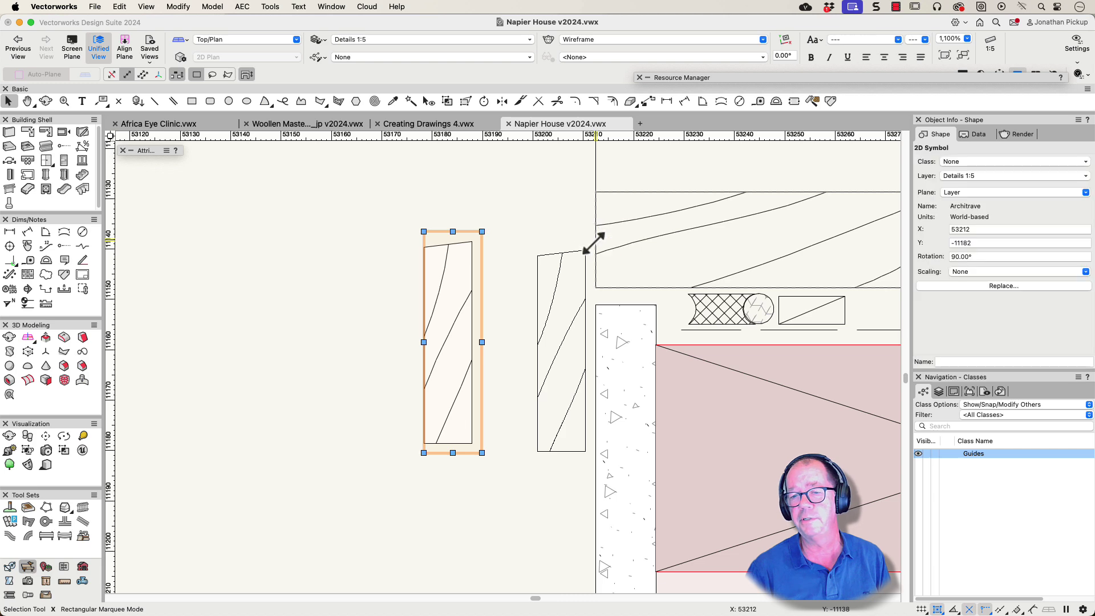
pyautogui.click(550, 230)
# - In the window head detail, move the architrave by its lower locus to the midpoint of the head liner's inner edge
pyautogui.scroll(-1, 557, 273)
pyautogui.scroll(-10, 557, 273)
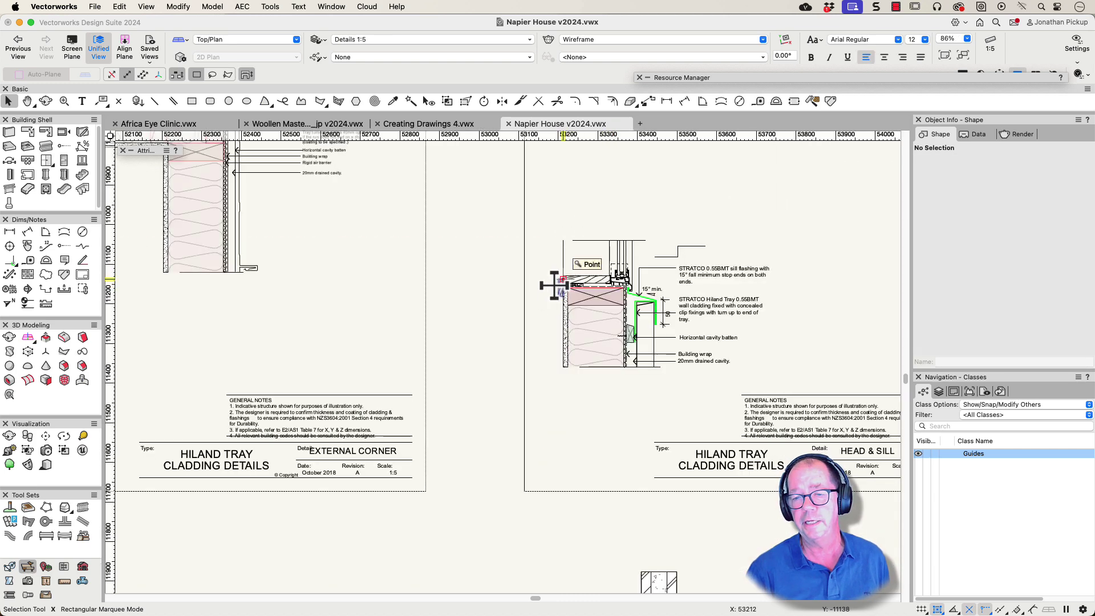
pyautogui.moveTo(557, 273); pyautogui.dragTo(534, 535, button='middle')
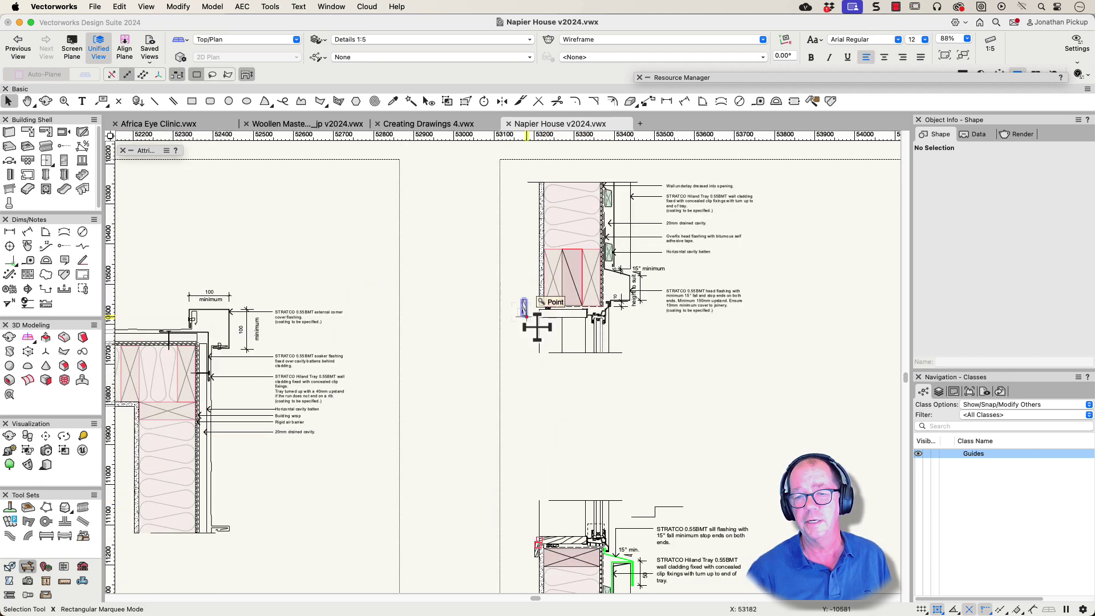
pyautogui.scroll(9, 523, 325)
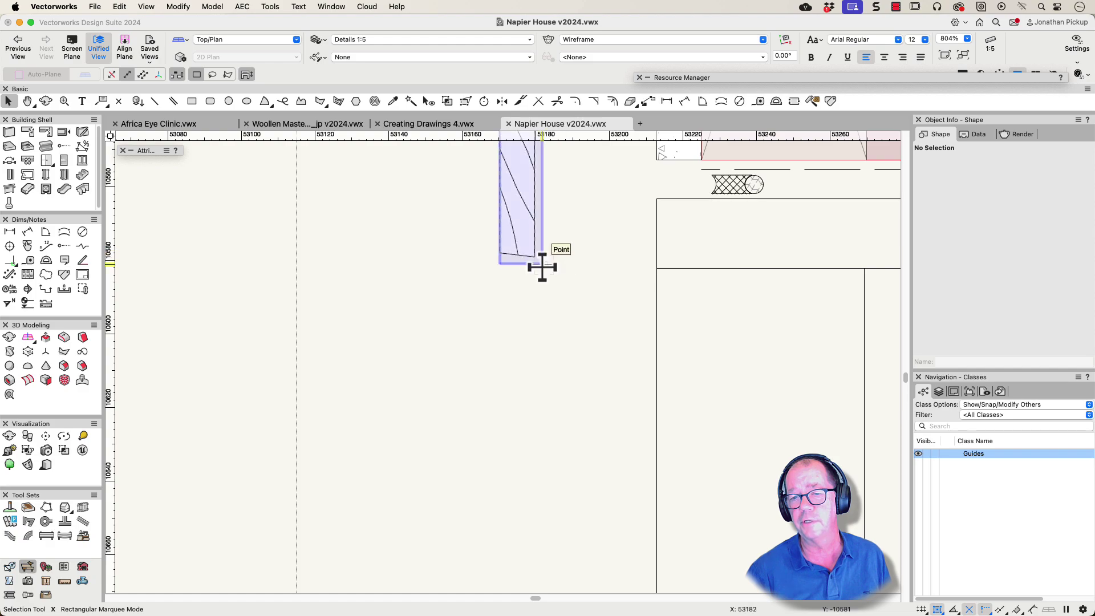
pyautogui.moveTo(542, 264); pyautogui.dragTo(649, 237)
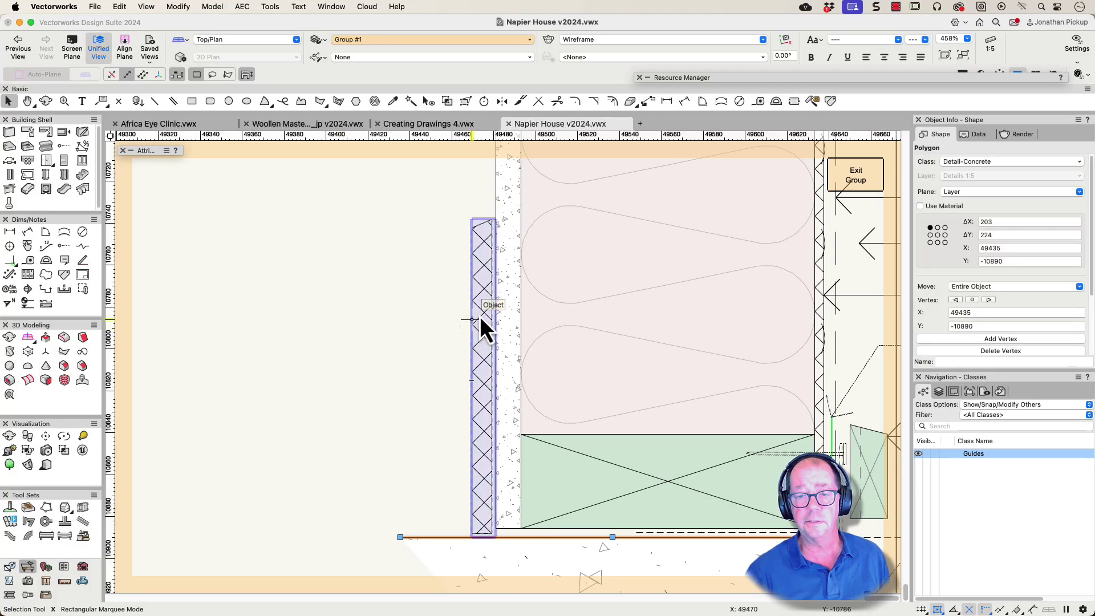
# - Move the skirting symbol away from the wall lining into the empty space beside the detail
pyautogui.click(481, 318)
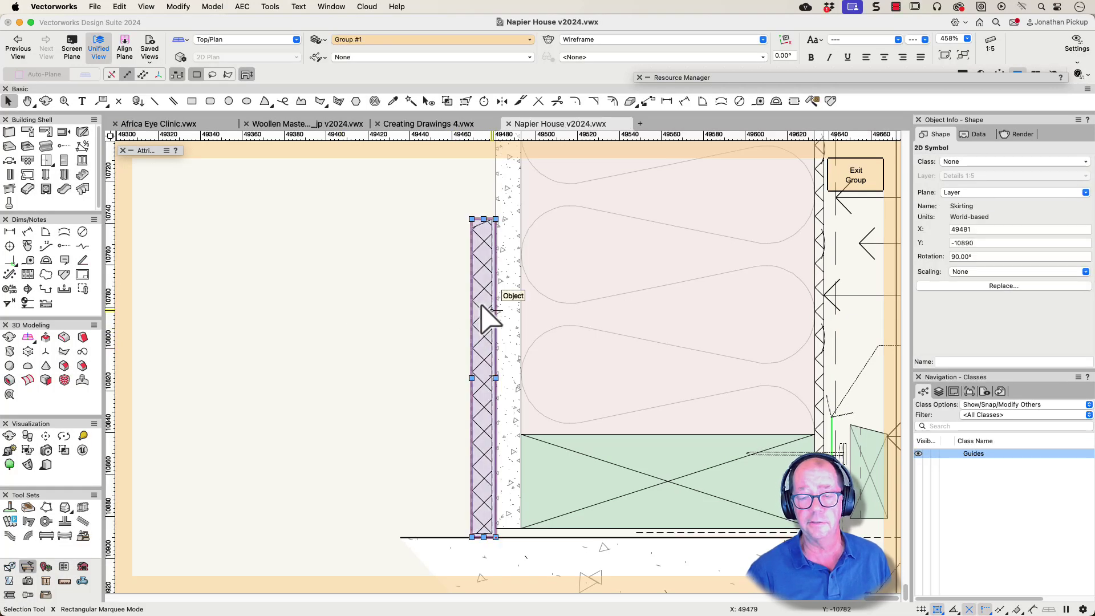
pyautogui.moveTo(480, 317); pyautogui.dragTo(398, 275)
pyautogui.click(450, 333)
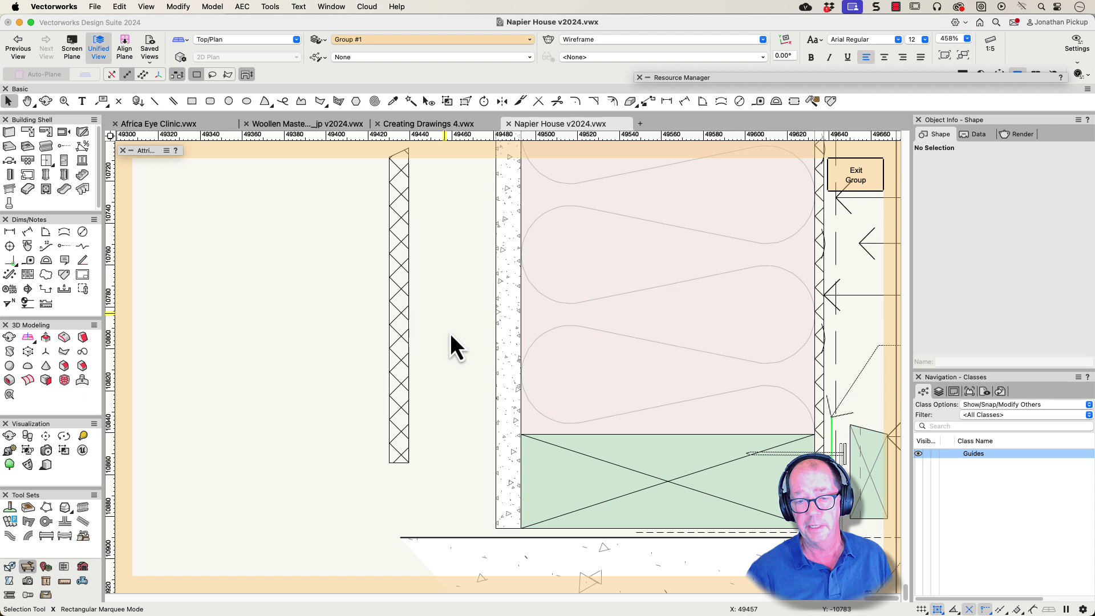
# - Move the skirting by its lower locus, snapping it to where the wall lining's inner face meets the floor line, and exit the group
pyautogui.click(416, 455)
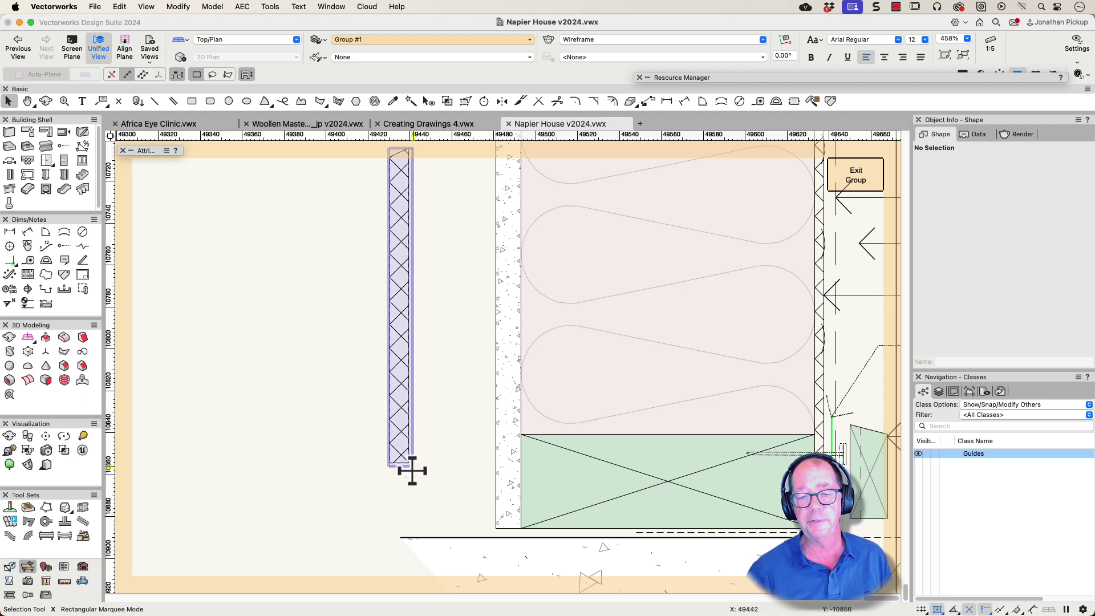
pyautogui.moveTo(412, 466)
pyautogui.mouseDown()
pyautogui.moveTo(498, 521)
pyautogui.moveTo(489, 529)
pyautogui.moveTo(484, 461)
pyautogui.moveTo(481, 540)
pyautogui.mouseUp()
pyautogui.press('z')
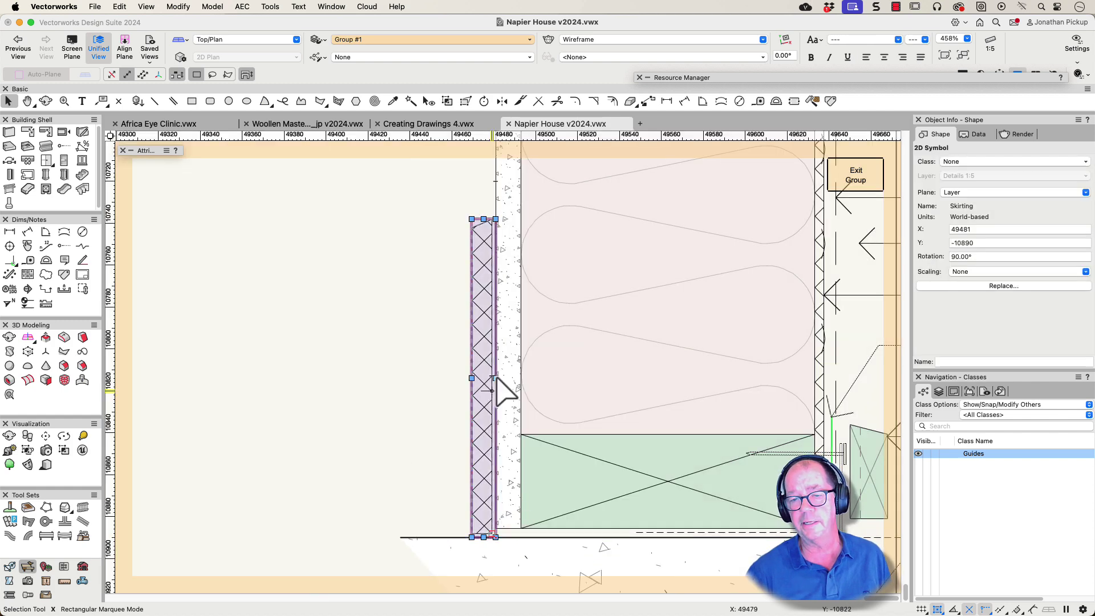
pyautogui.click(375, 385)
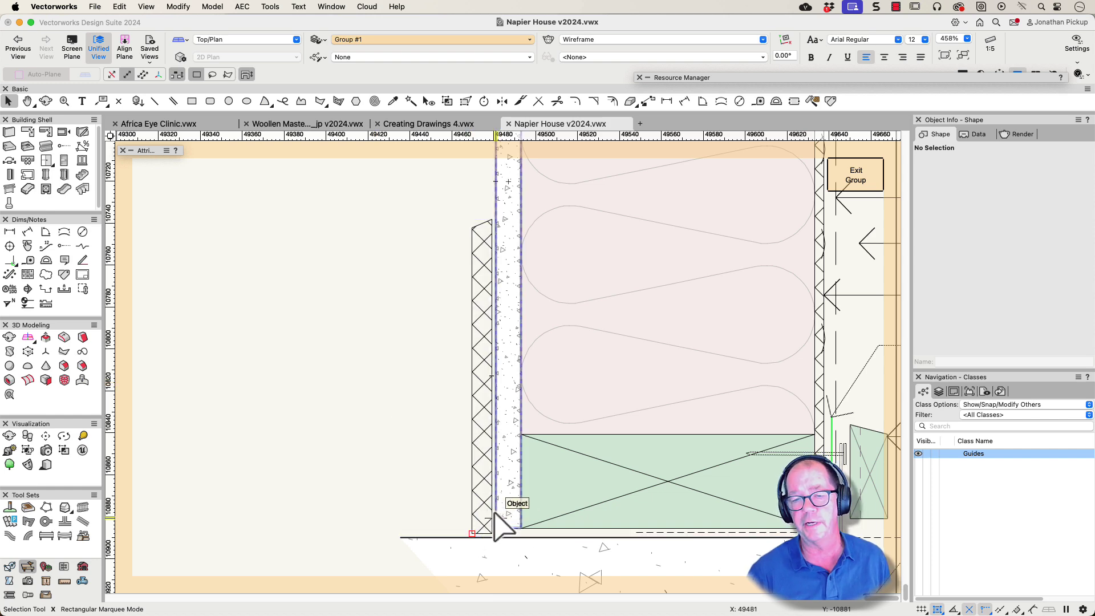
pyautogui.scroll(-5, 429, 371)
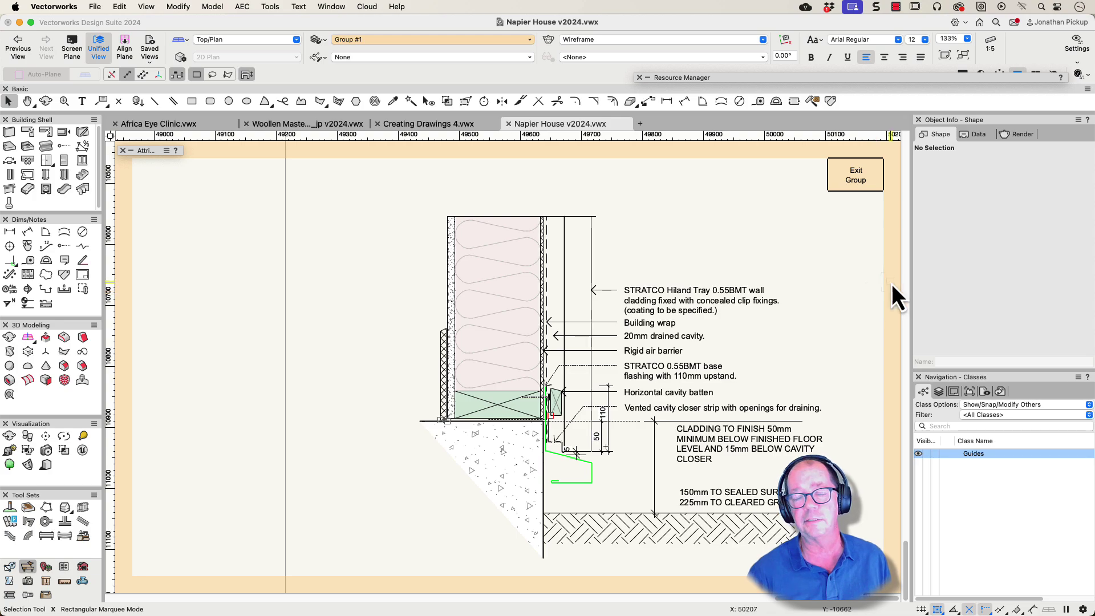
pyautogui.click(846, 181)
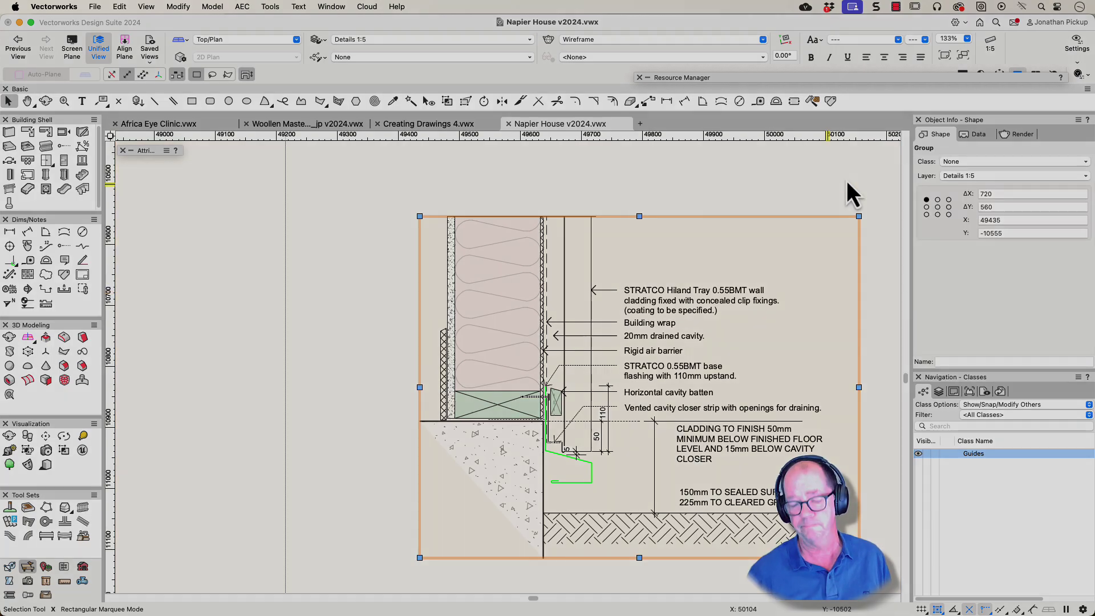